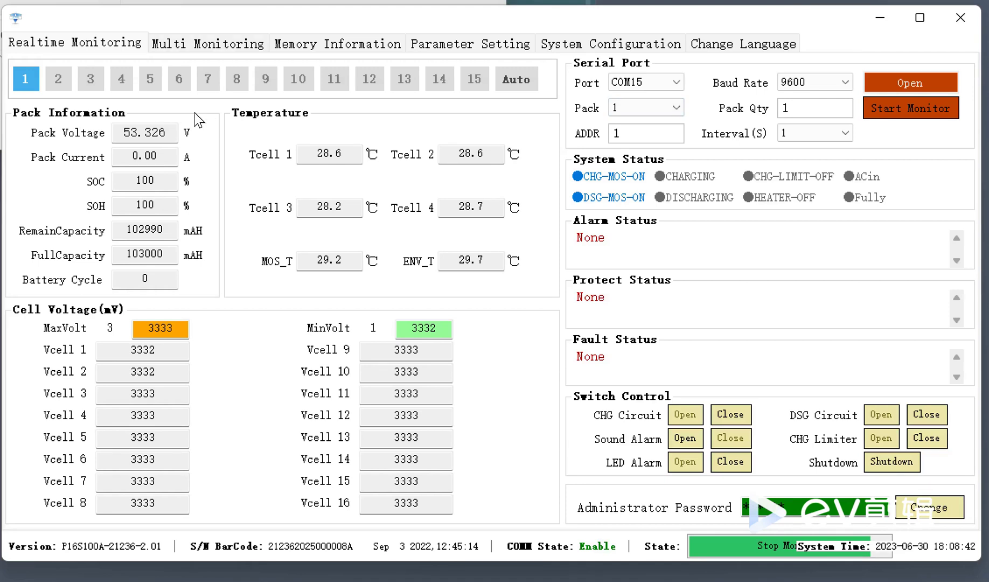
- Switch from the older monitoring tool to BmsTools HS2.0.3, set to COM15, 9600 baud, RS232
key(alt+Tab)
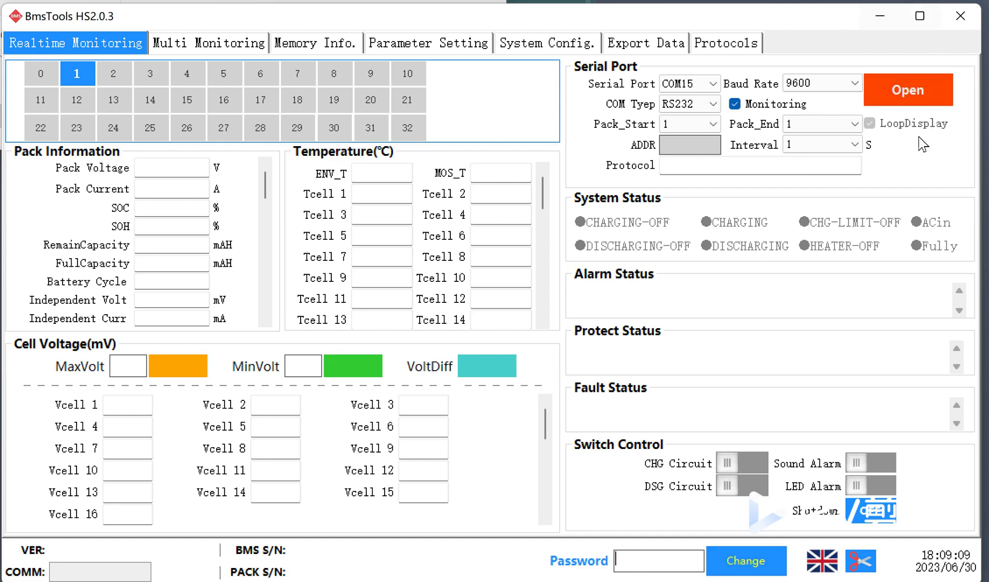
- Connect on COM15 so live readings appear: 53.326 V pack, 100% SOC, no alarms
click(922, 92)
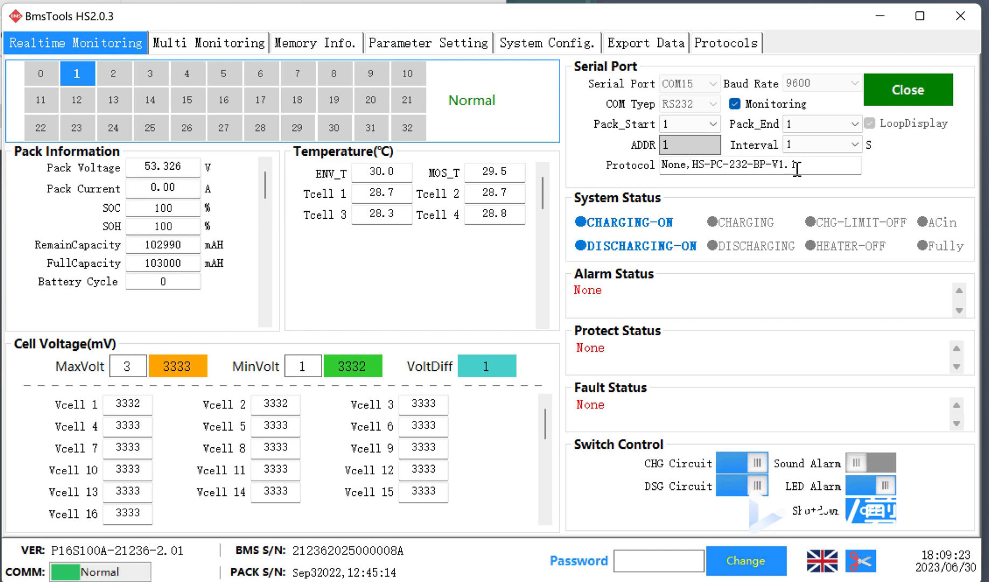
- Read the inverter protocol in System Config, showing PYLON for both CAN and RS485
click(536, 46)
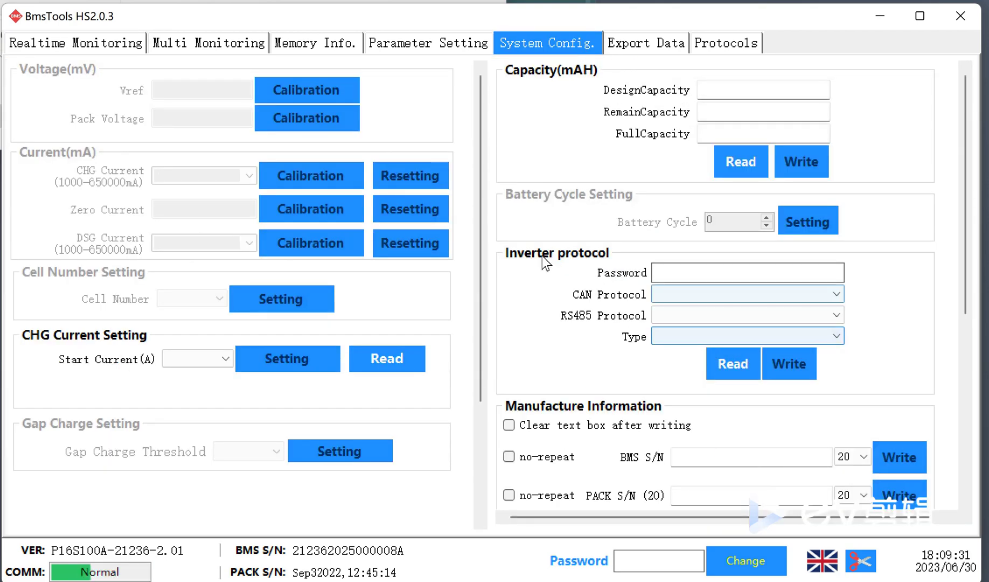
click(731, 364)
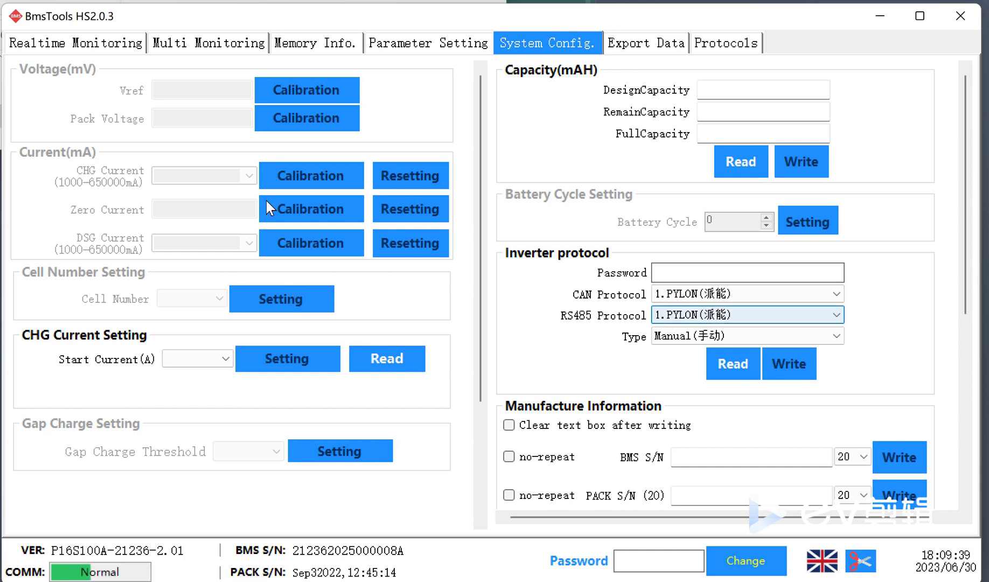
click(691, 265)
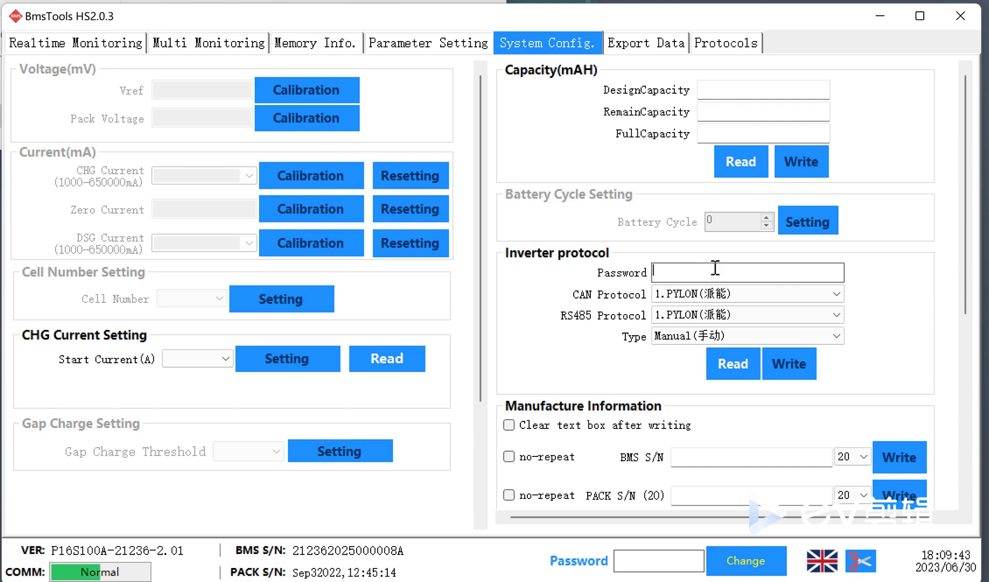
- Set the inverter CAN protocol to 3.VICTRON, leaving RS485 on PYLON
click(776, 295)
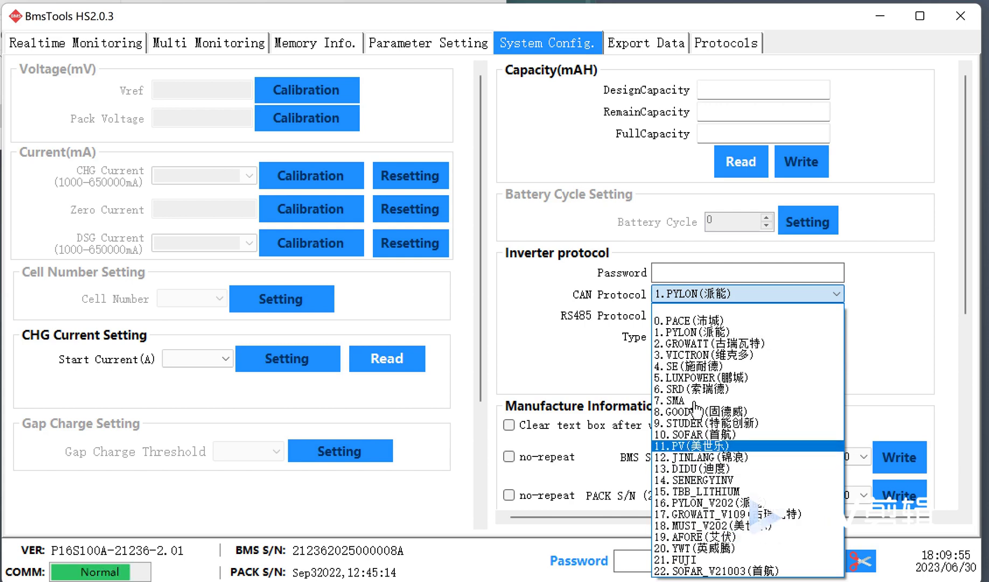
click(682, 356)
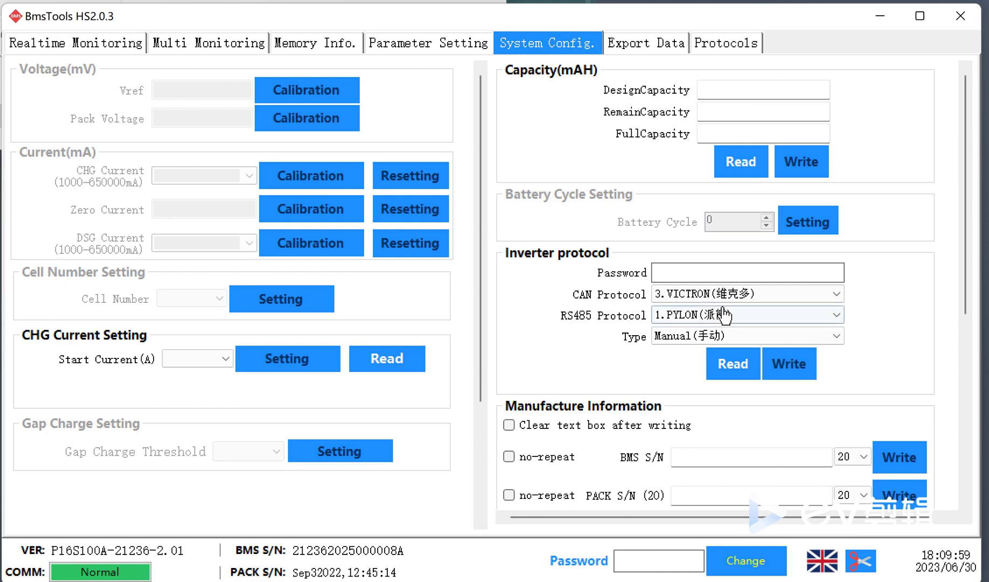
click(715, 271)
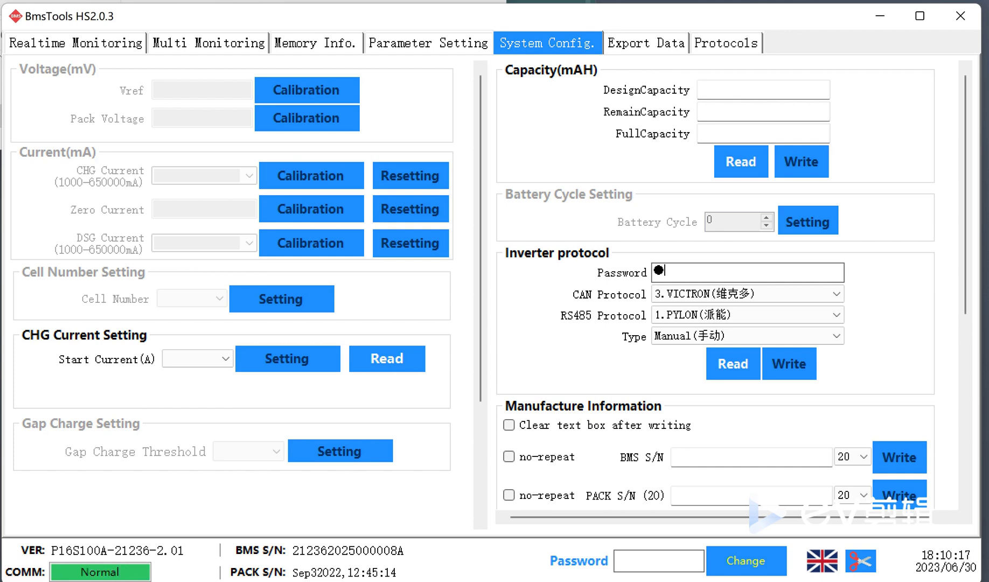
- Enter the inverter protocol password in capitals and write CAN protocol 3.VICTRON to the pack
key(BackSpace)
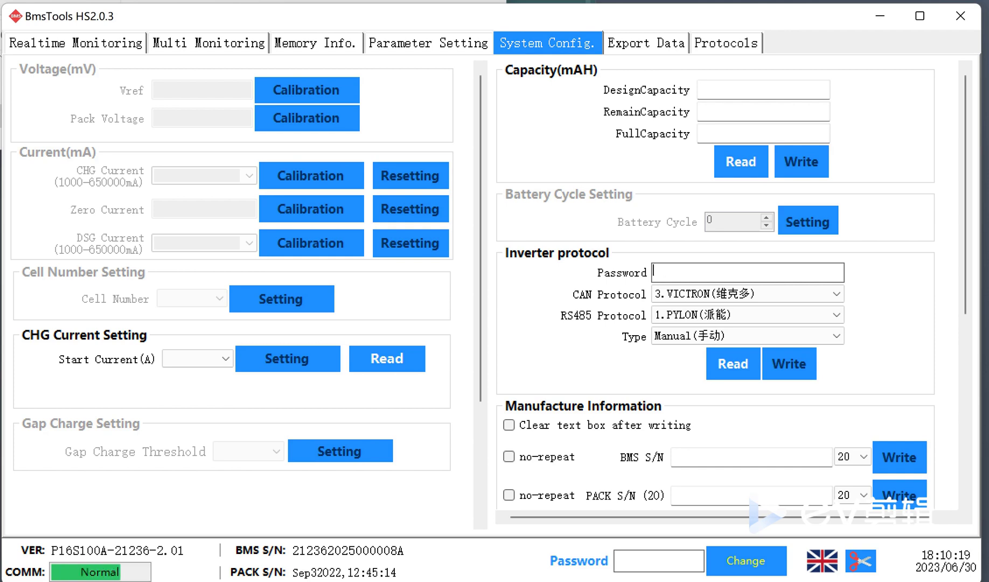
key(Caps_Lock)
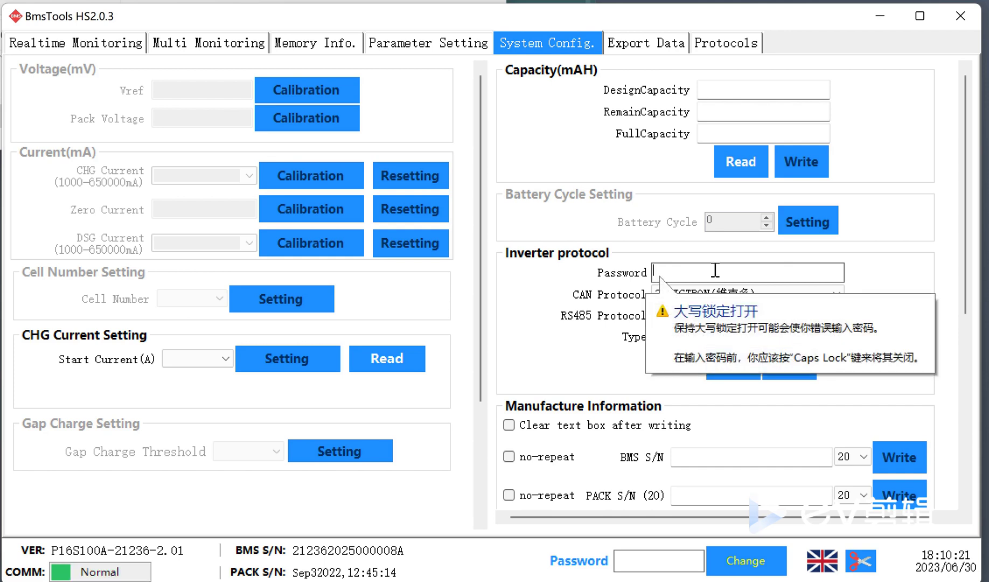
text(A)
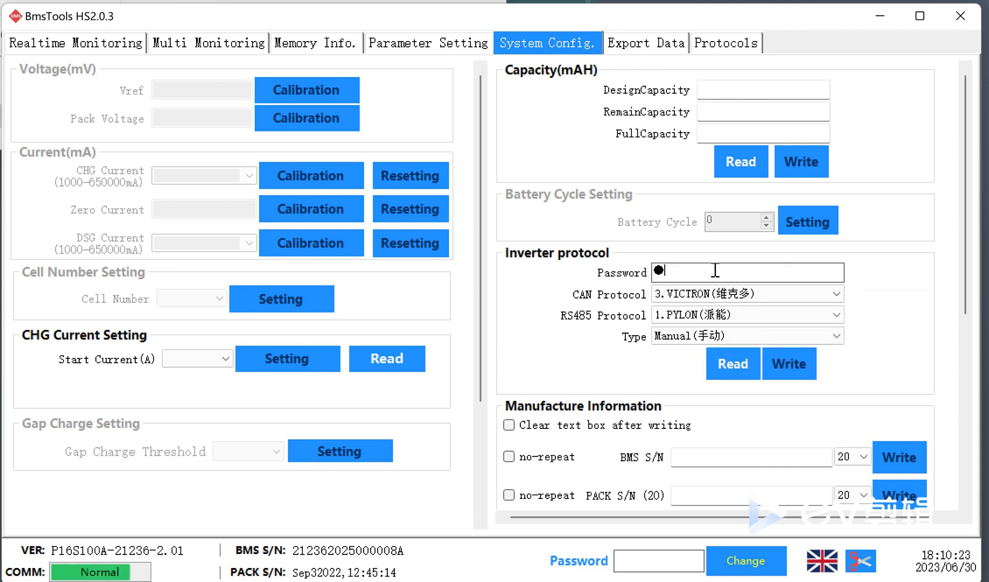
text(A)
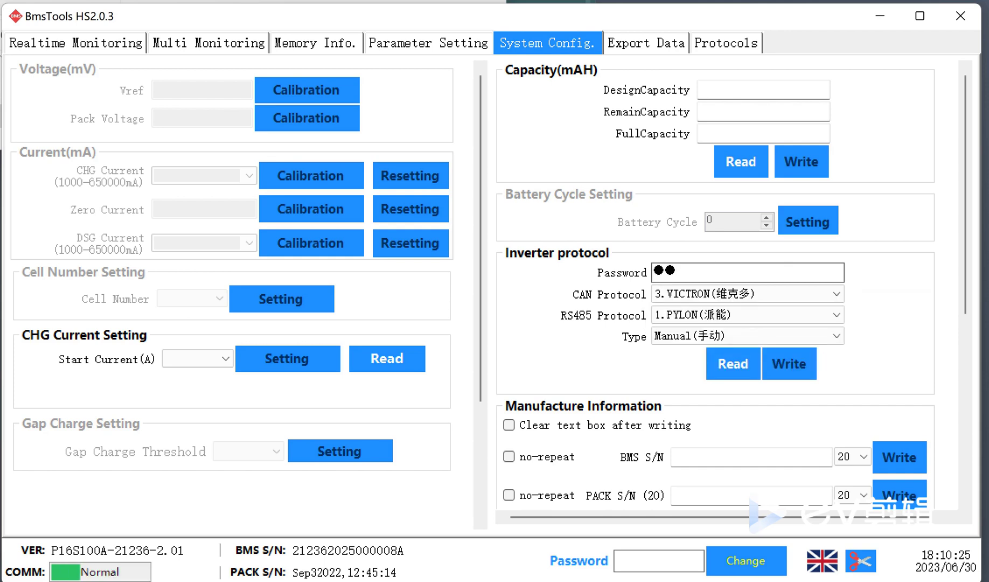
text(A)
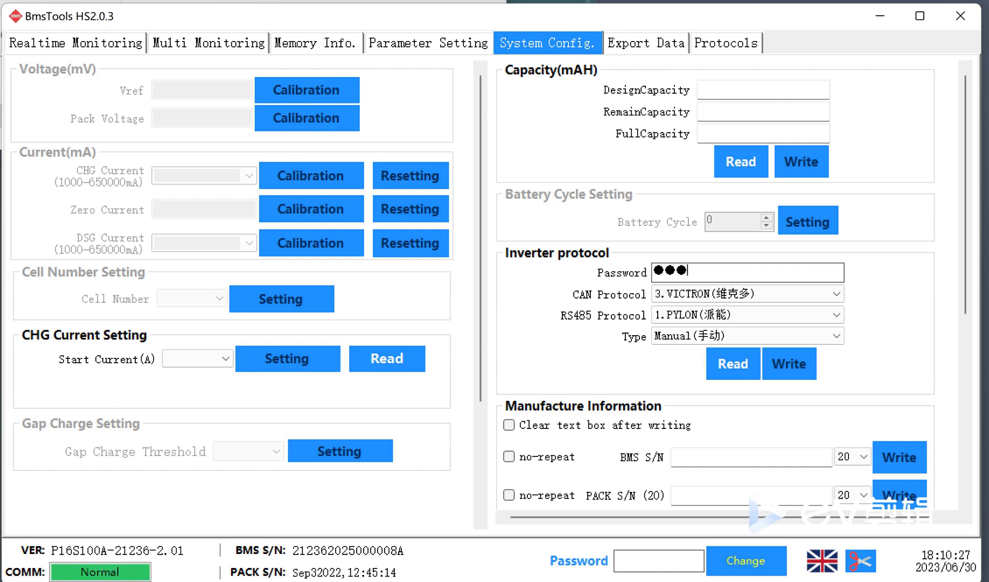
text(AA)
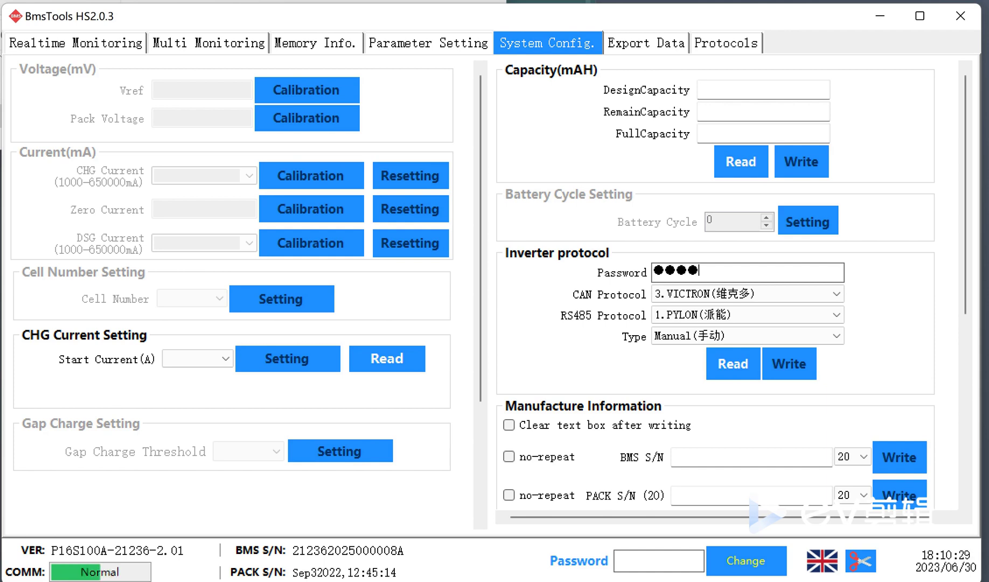
key(BackSpace)
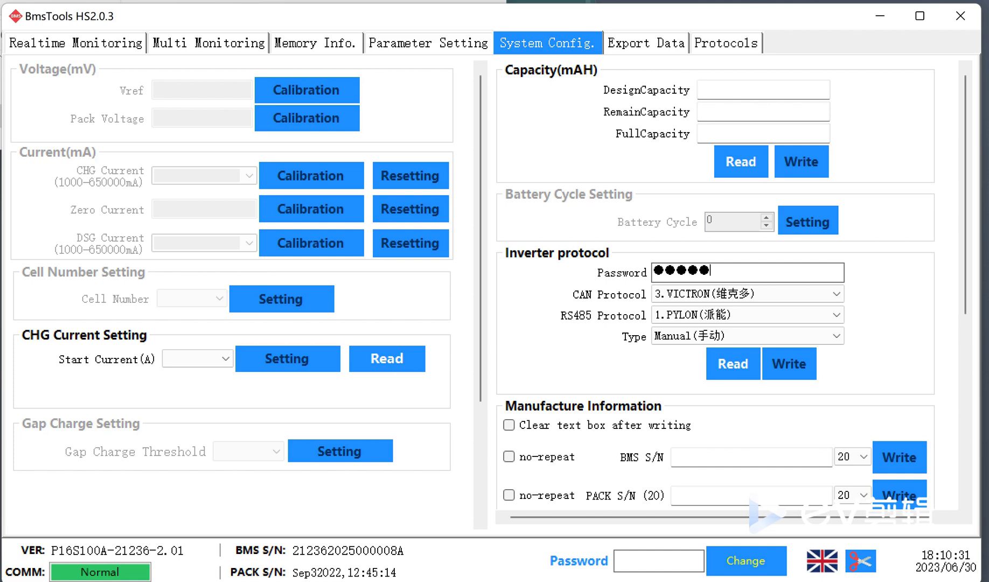
text(AAAAA)
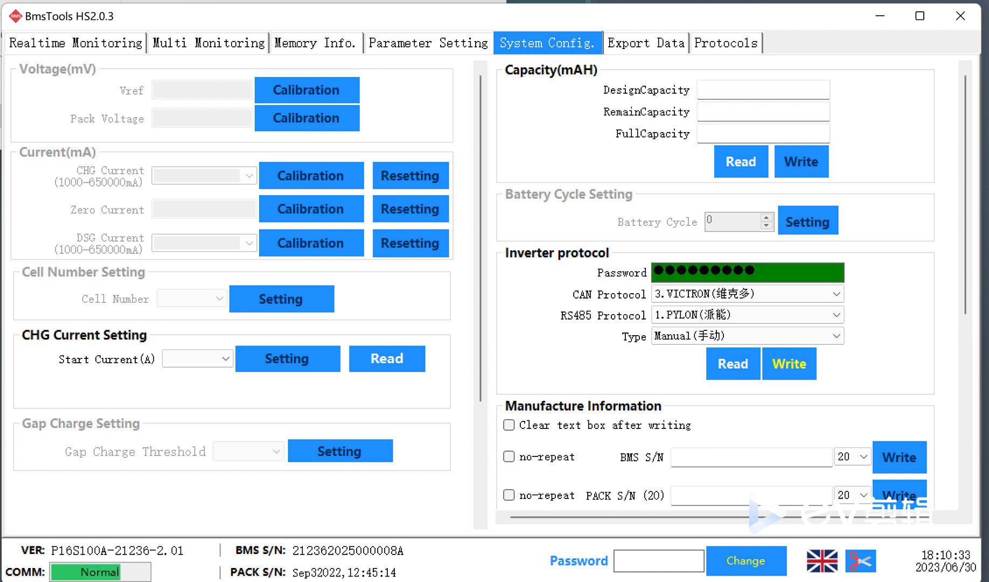
click(783, 367)
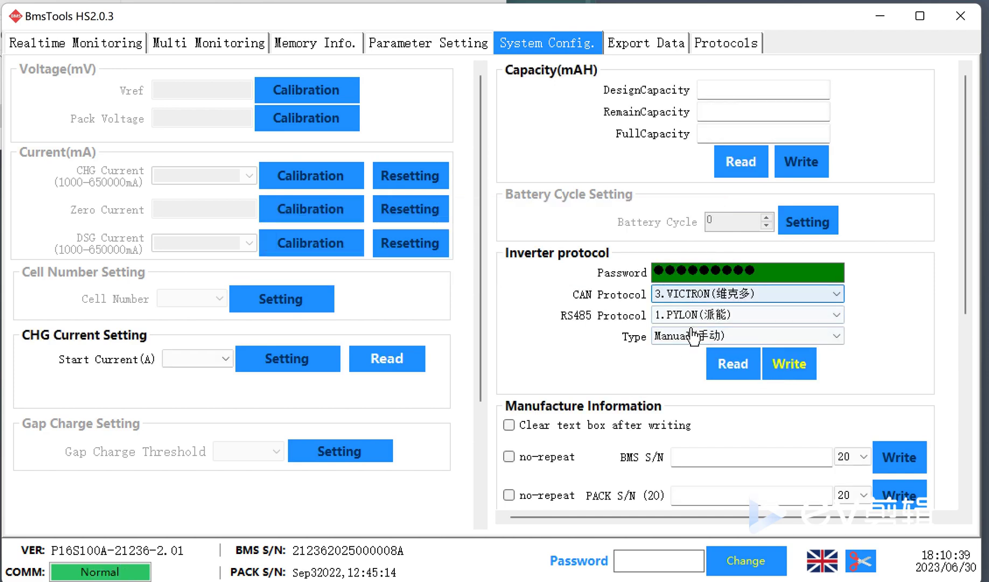
- Write CAN protocol back to 1.PYLON, verify the CAN=1, RS485=1 readback, and clear the password
click(732, 369)
click(825, 295)
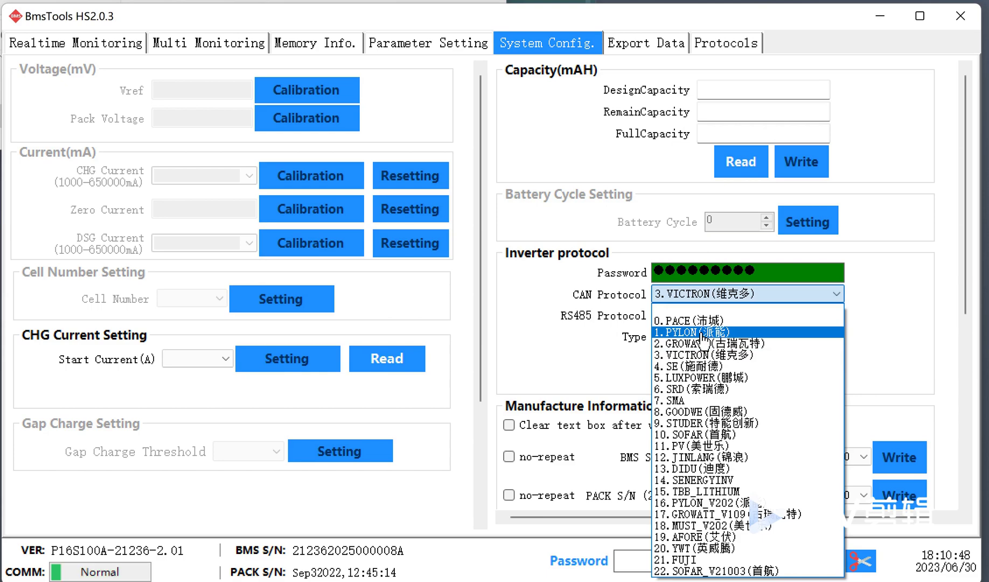
click(703, 333)
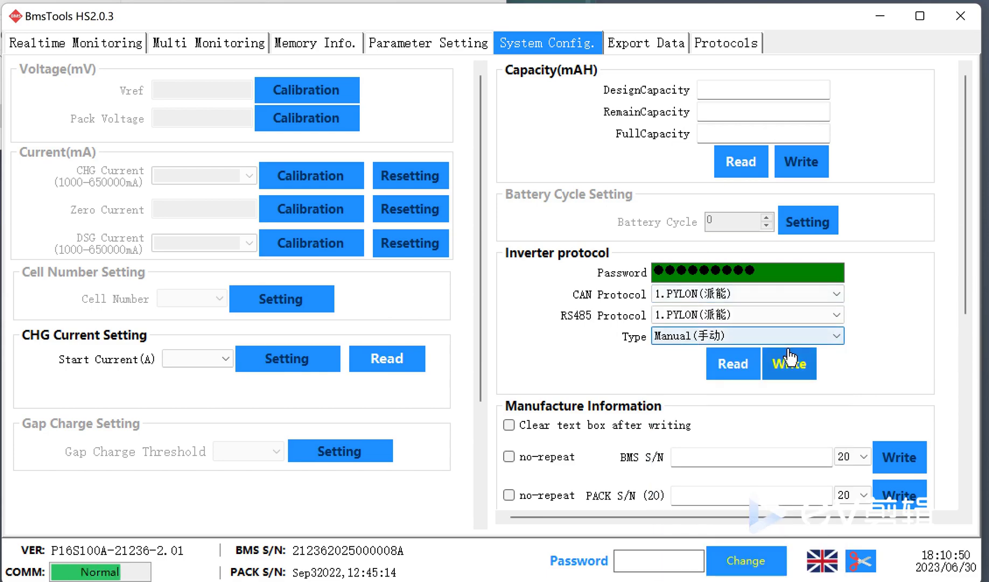
click(796, 362)
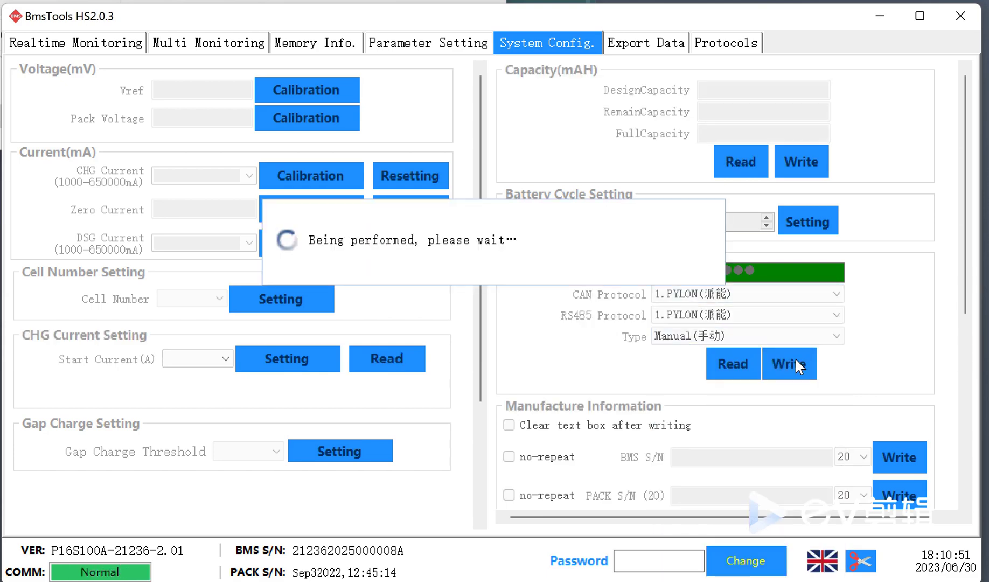
click(731, 371)
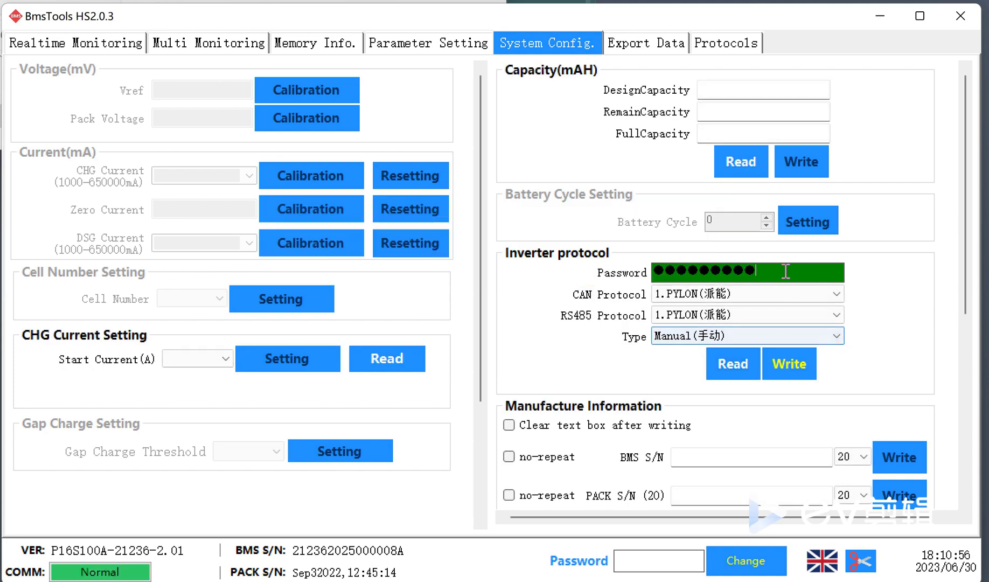
click(813, 270)
key(BackSpace)
key(BackSpace)
key(BackSpace)
key(BackSpace)
key(BackSpace)
key(BackSpace)
key(BackSpace)
key(BackSpace)
key(BackSpace)
key(BackSpace)
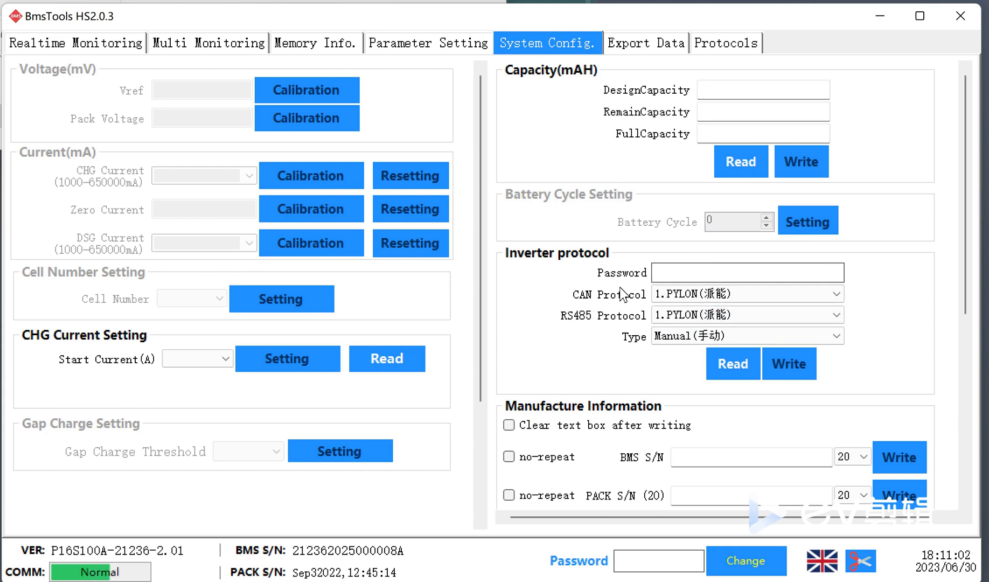
- Go from Realtime Monitoring to the still-empty Parameter Setting page
click(69, 44)
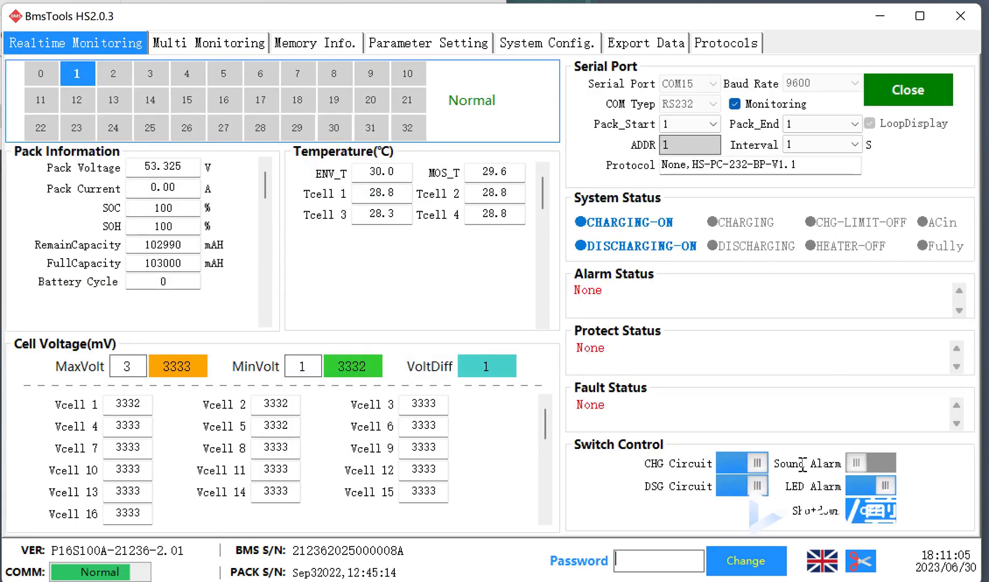
click(421, 48)
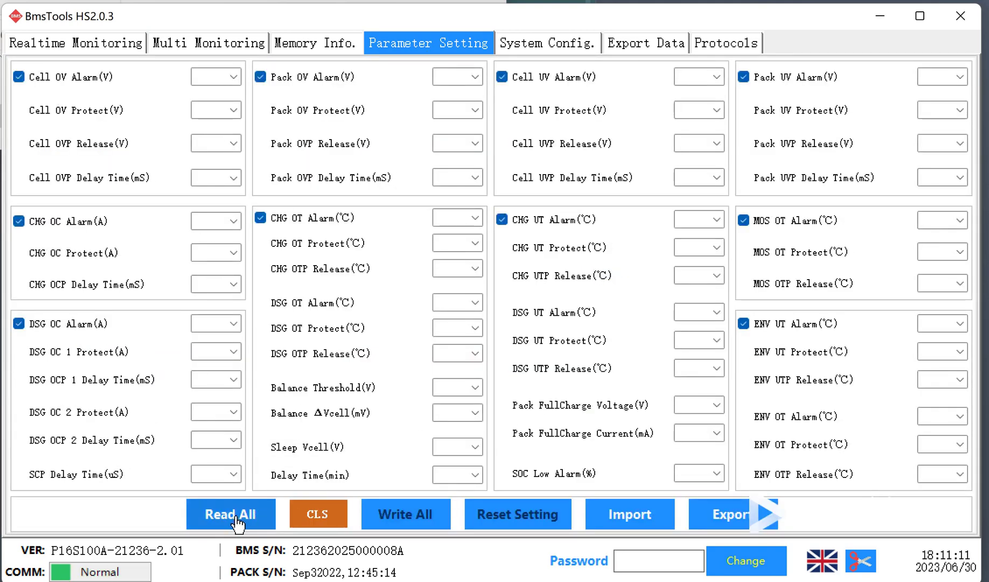
- Read all current thresholds from the pack, checking the live readings in between
click(239, 517)
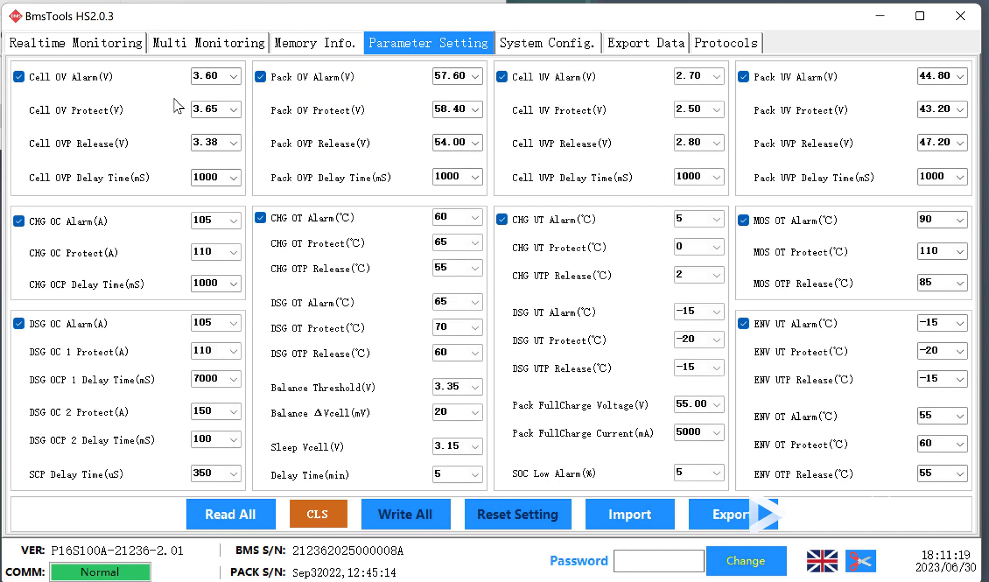
click(62, 44)
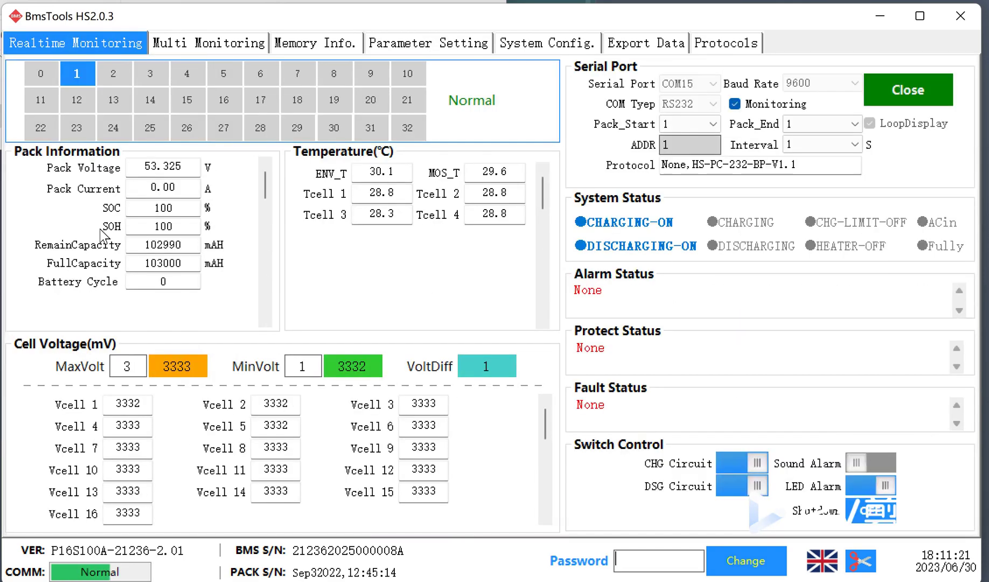
click(396, 44)
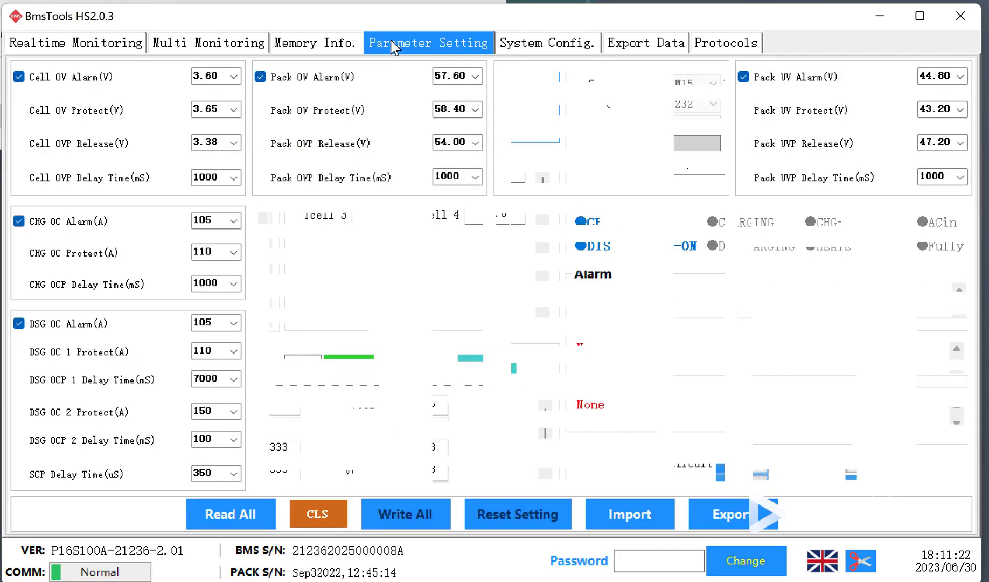
- Disable Cell OV Alarm and change its threshold from 3.60 to 3.26 V
click(18, 76)
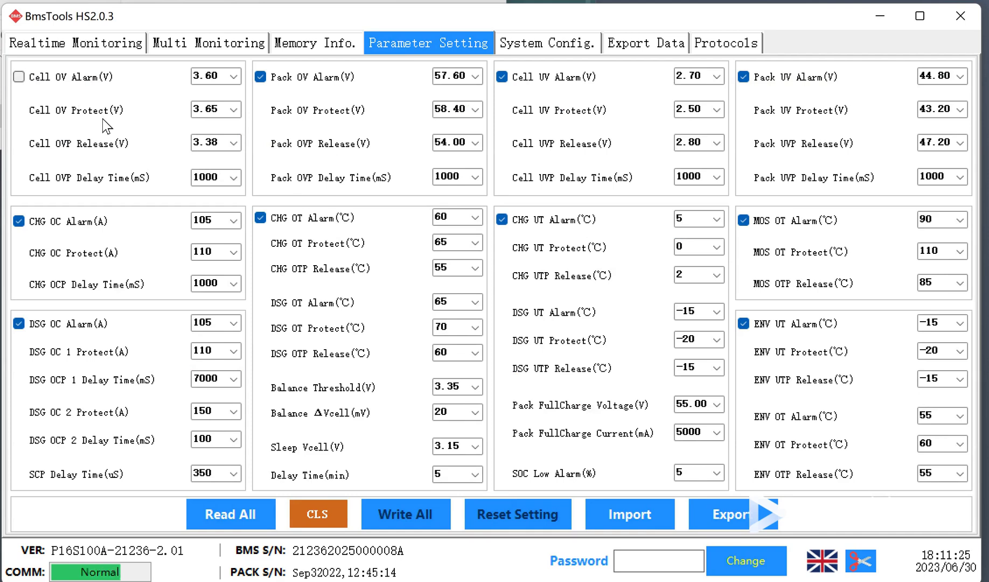
click(231, 76)
scroll(218, 125, up, 3)
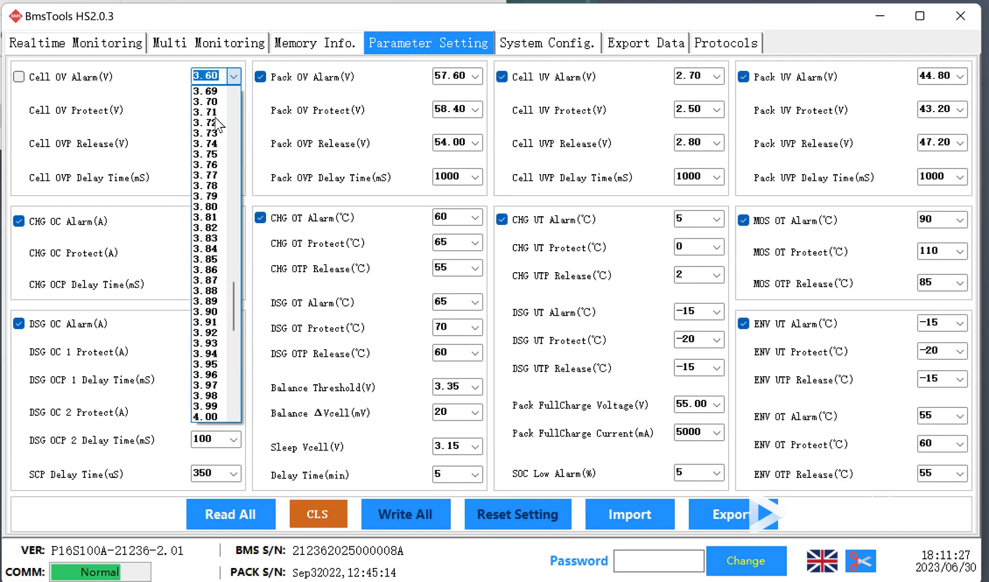
text(3)
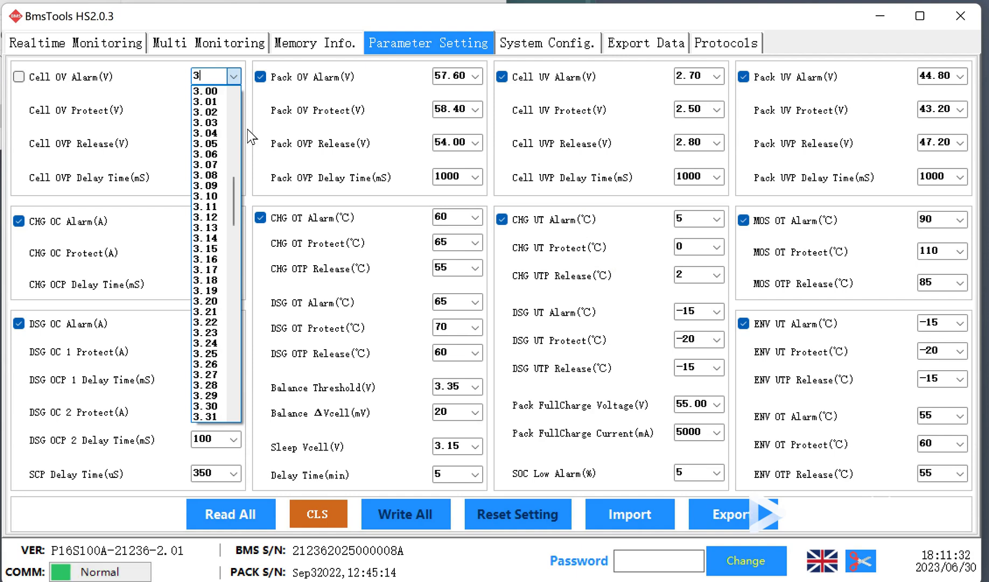
text(.26)
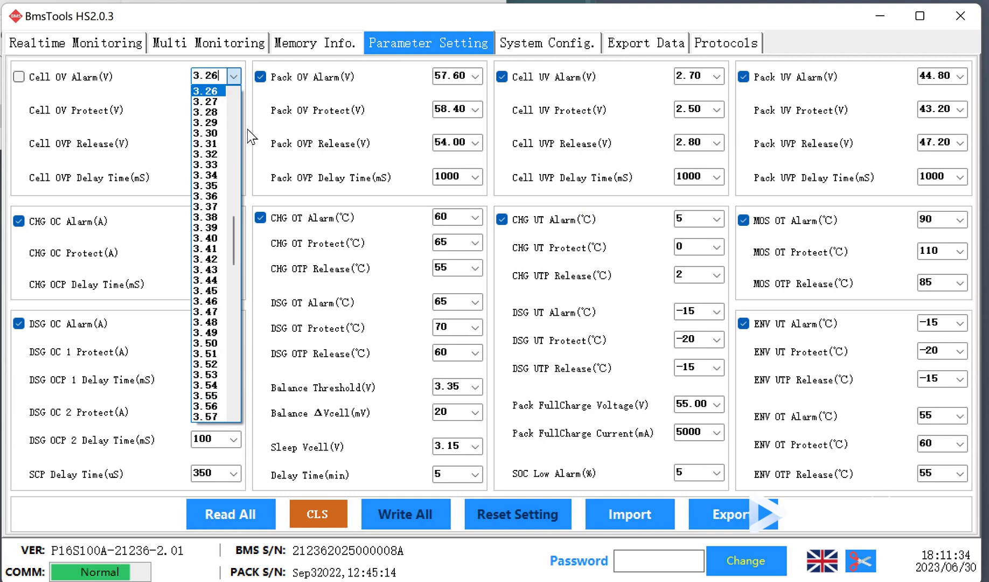
click(220, 90)
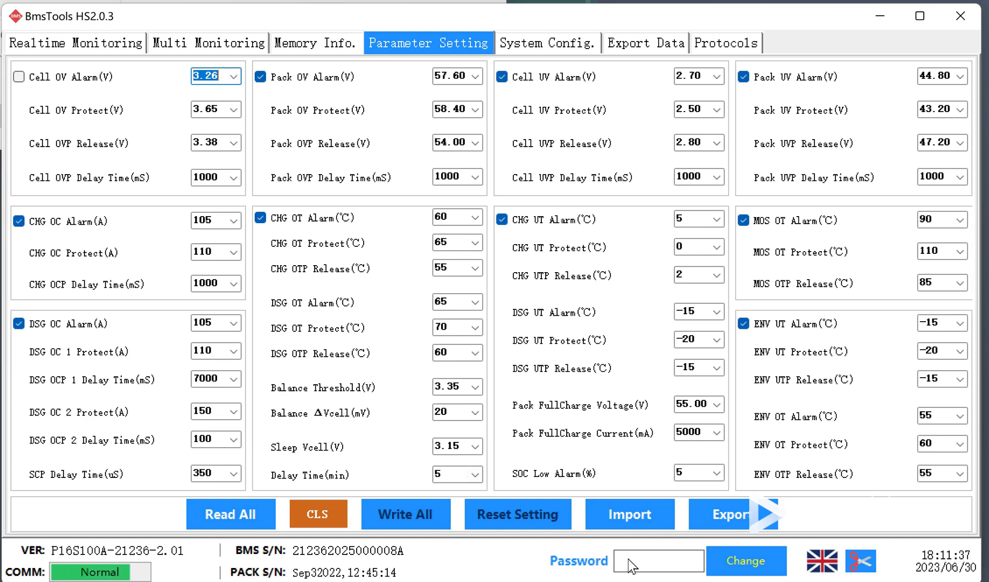
- Enter the parameter password in capitals and submit it so it turns green
click(647, 560)
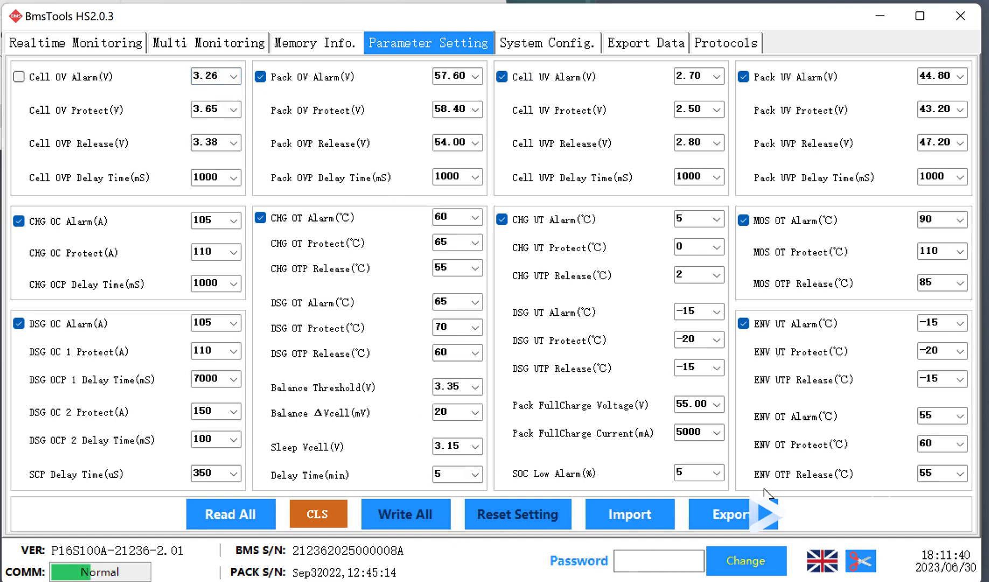
key(Caps_Lock)
text(A)
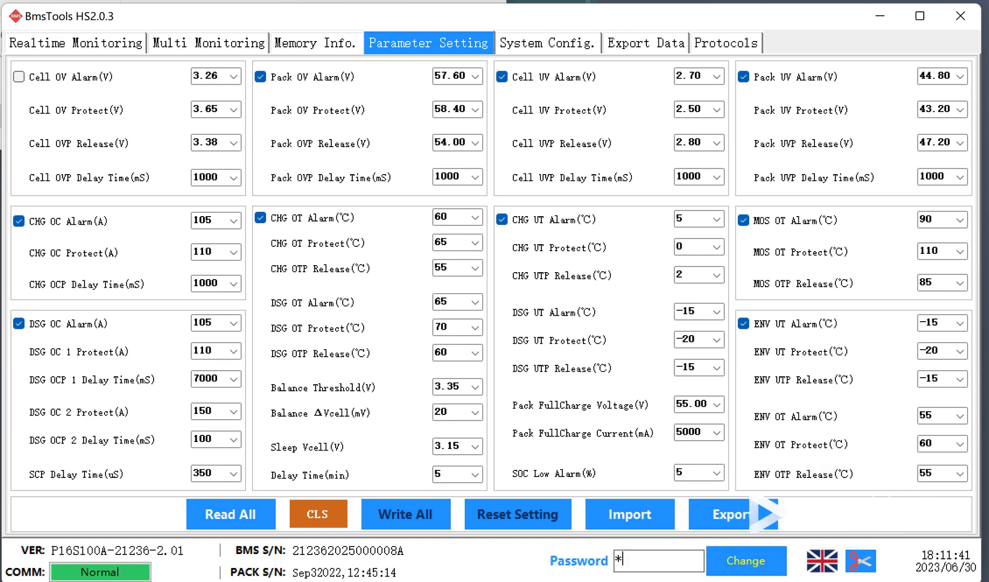
text(A)
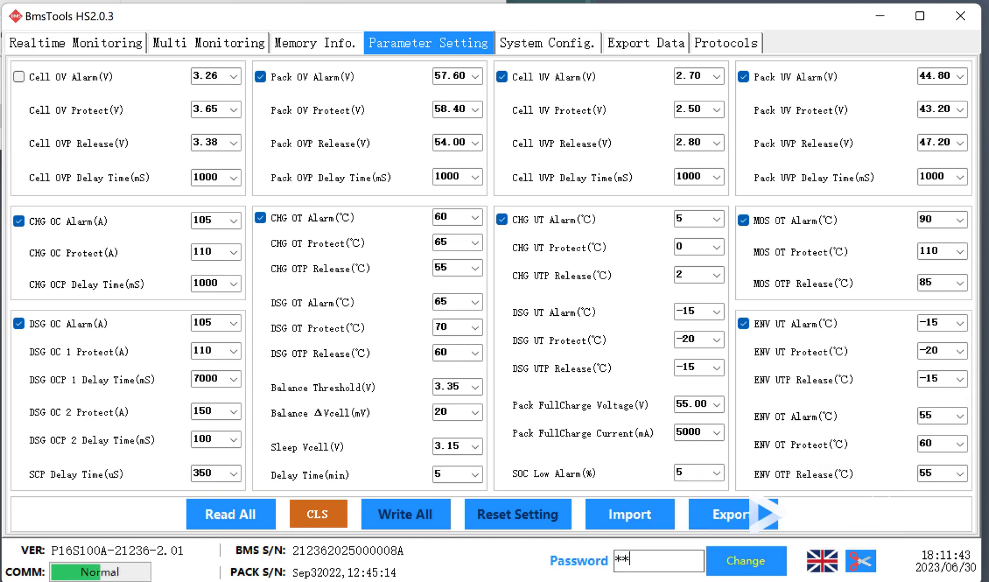
text(AAAA)
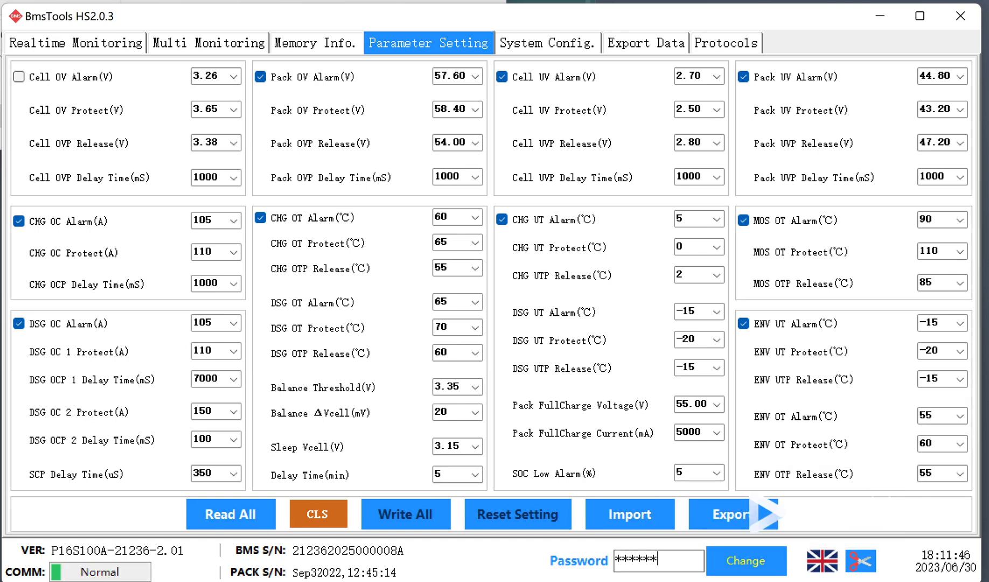
text(AAA)
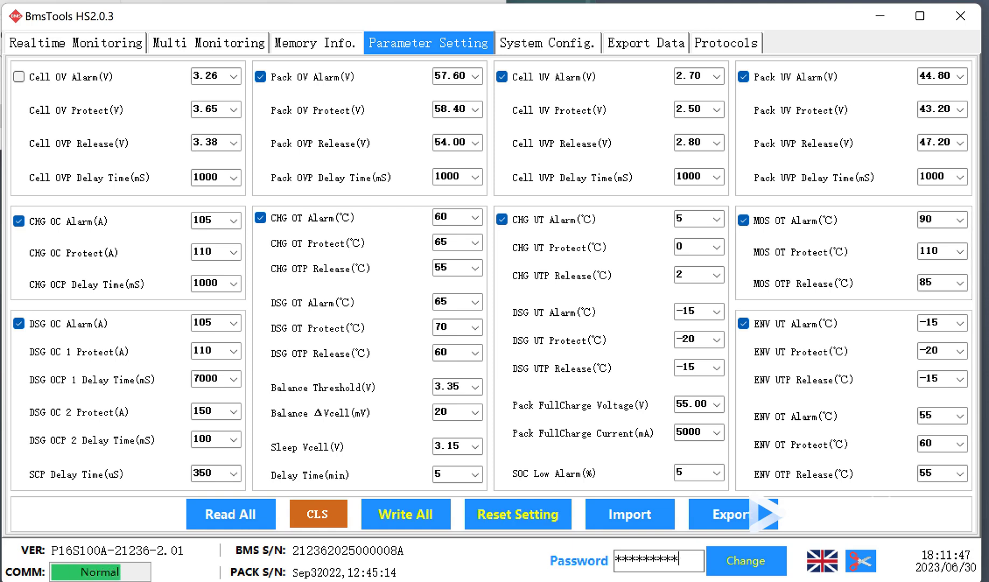
key(Return)
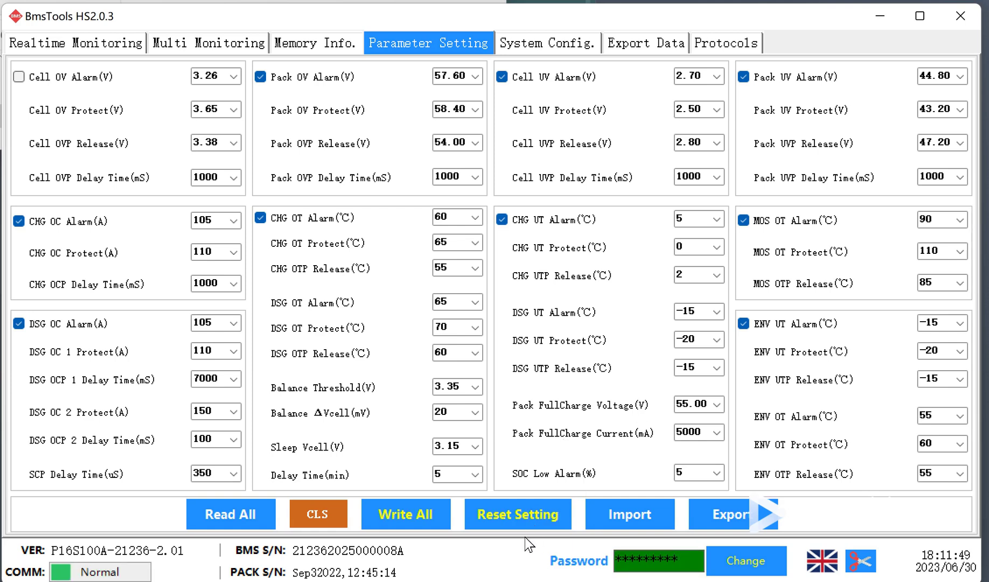
- Write all parameters to the BMS and read them back, showing Cell OV Alarm at 3.60 V
click(426, 521)
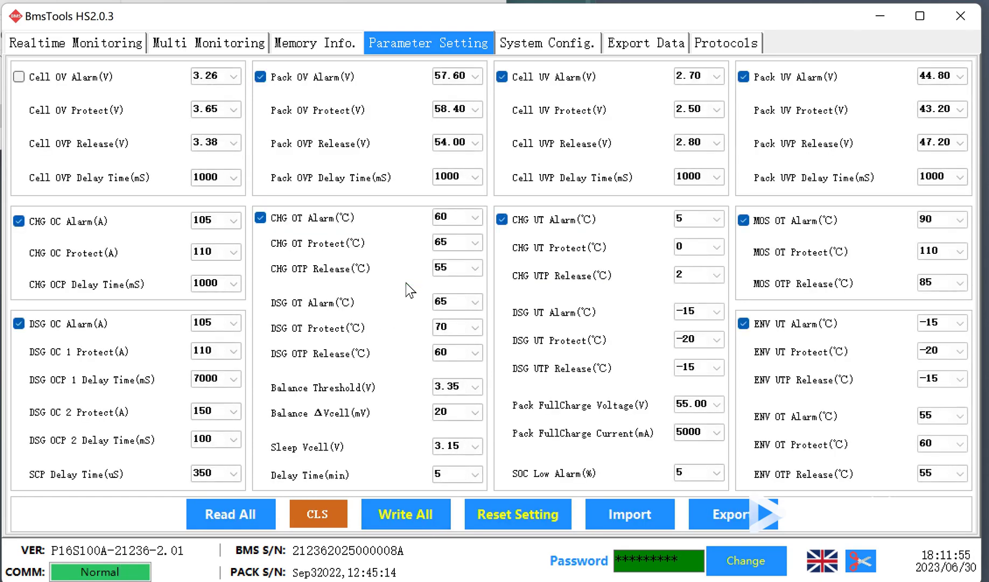
click(252, 518)
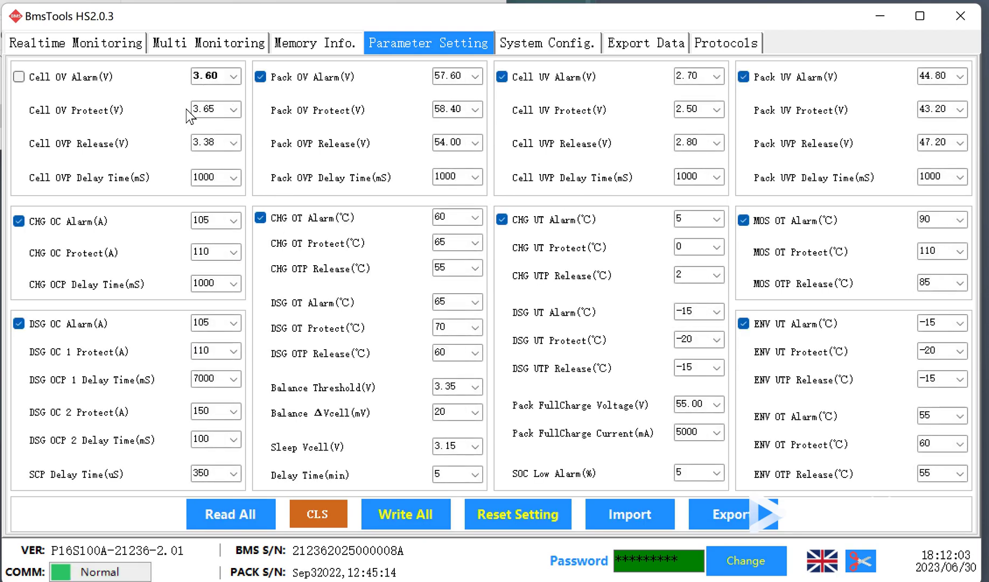
- Enable Cell OV Alarm(V) with a 3.26 V threshold and write all parameters to the BMS
click(18, 77)
double_click(220, 78)
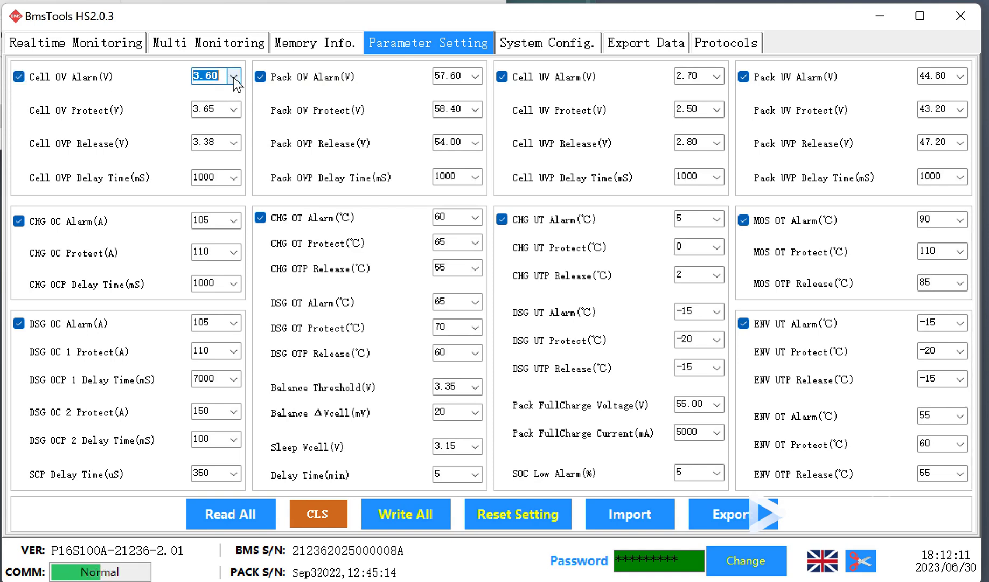
click(233, 77)
click(230, 76)
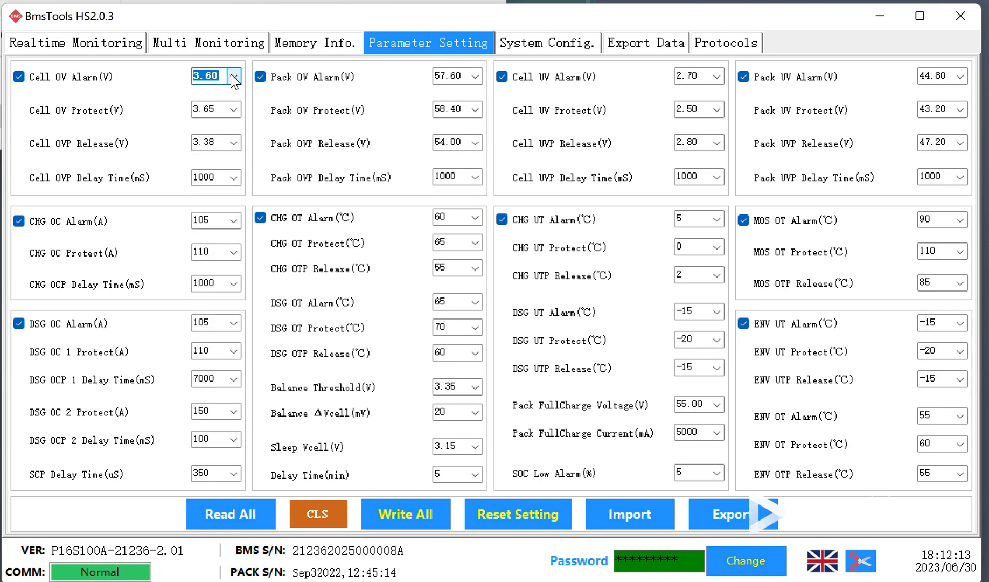
text(3.26)
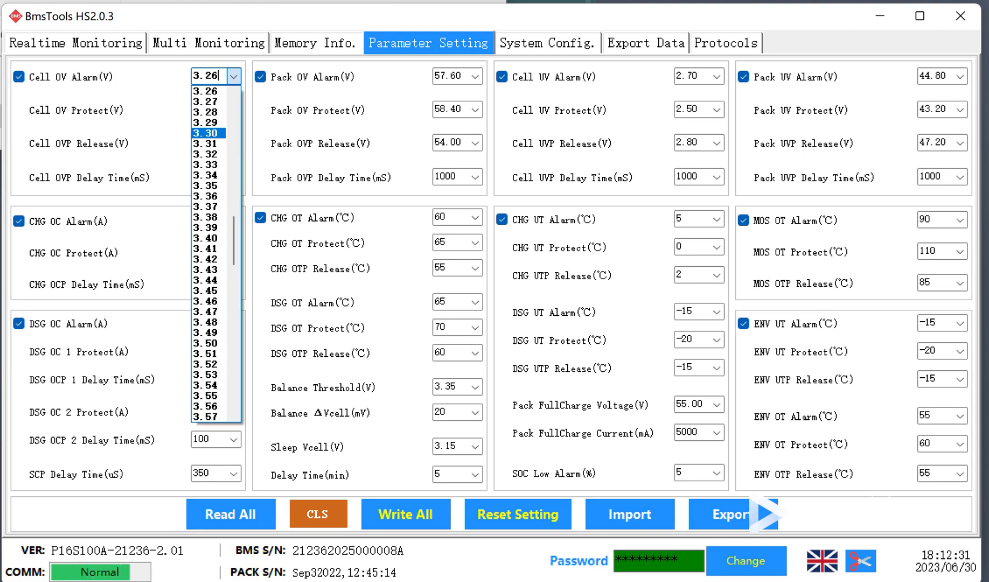
key(Up)
key(Up)
key(Up)
key(Up)
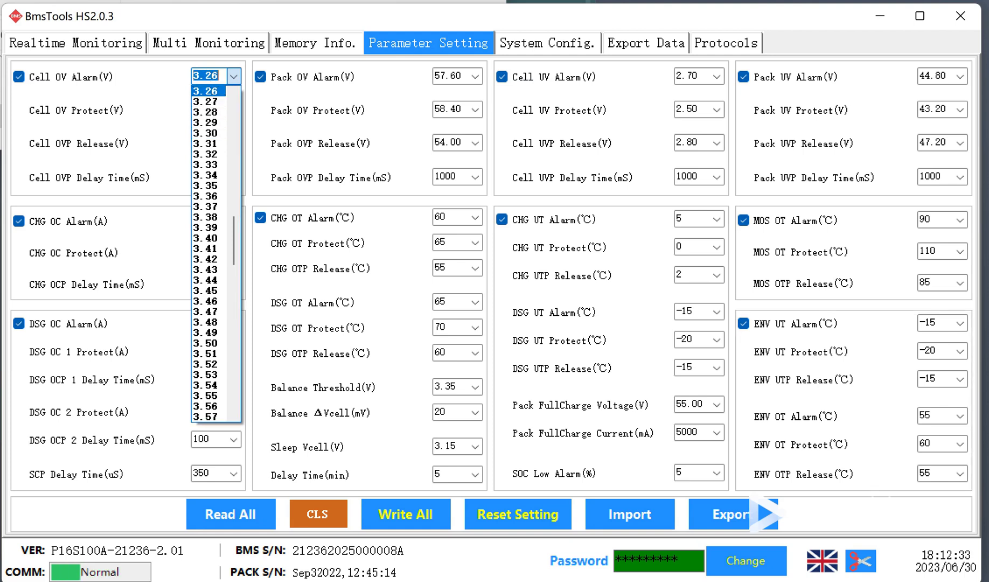
key(Return)
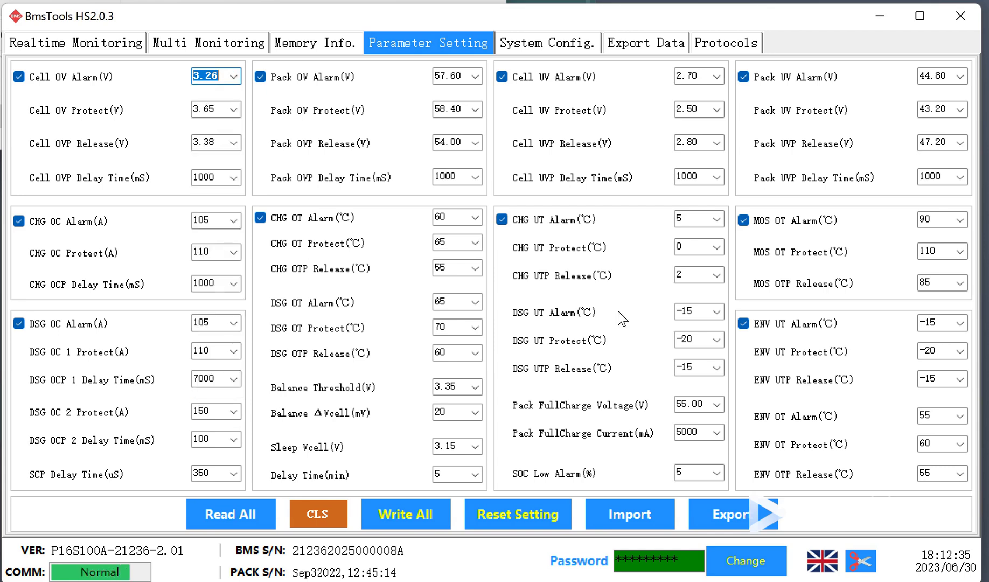
click(429, 512)
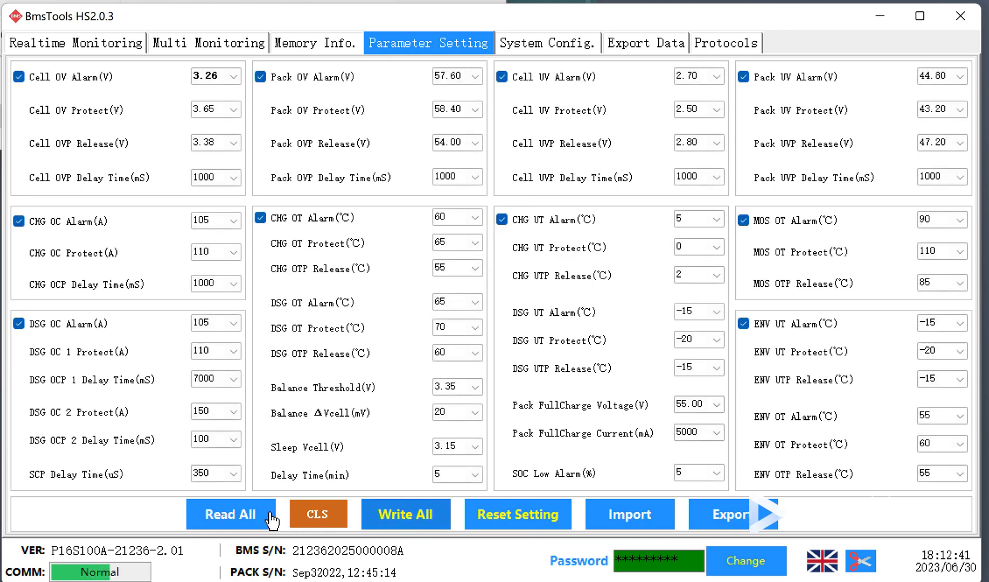
- Read all parameters back, re-enable Cell OV Alarm(V), and check Realtime Monitoring's Alarm Status for Cell OV
click(242, 516)
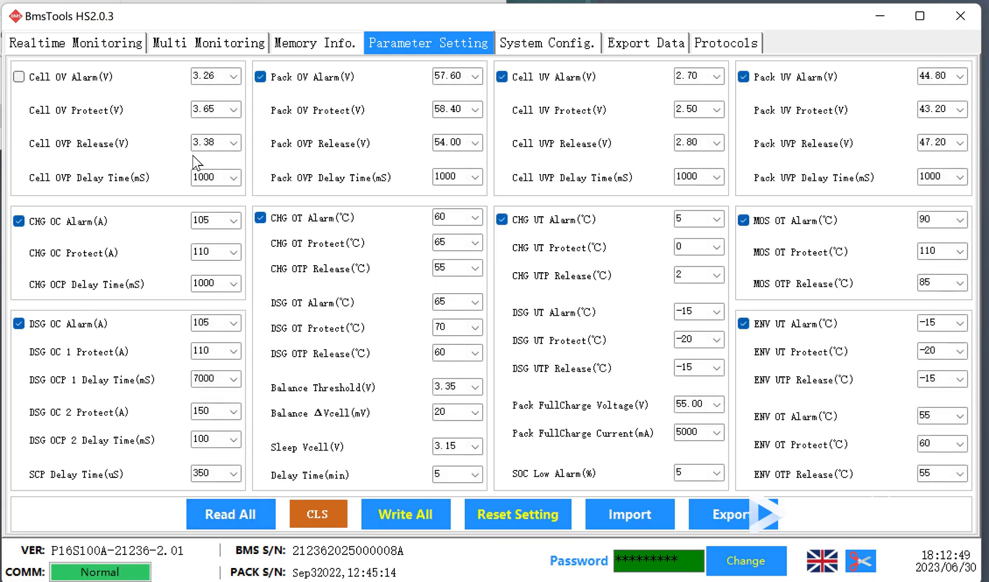
click(48, 75)
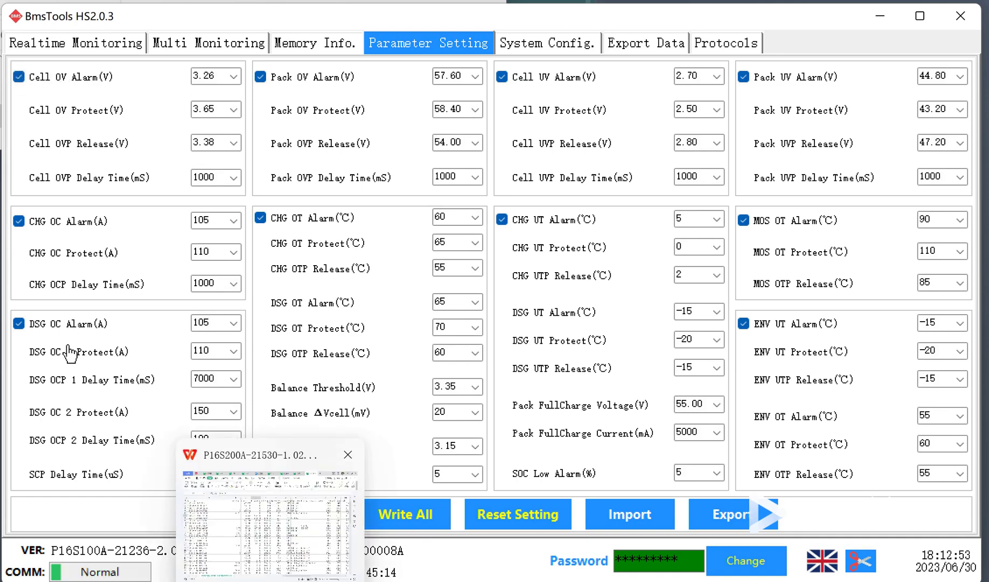
click(49, 43)
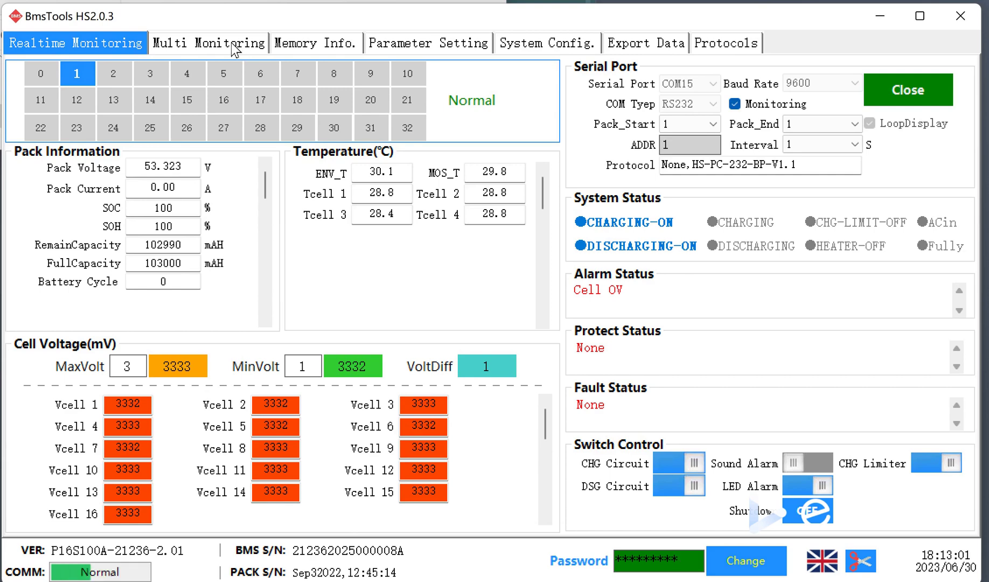
- Disable Cell OV Alarm(V) in Parameter Setting, write all to the BMS, then read all back
click(431, 45)
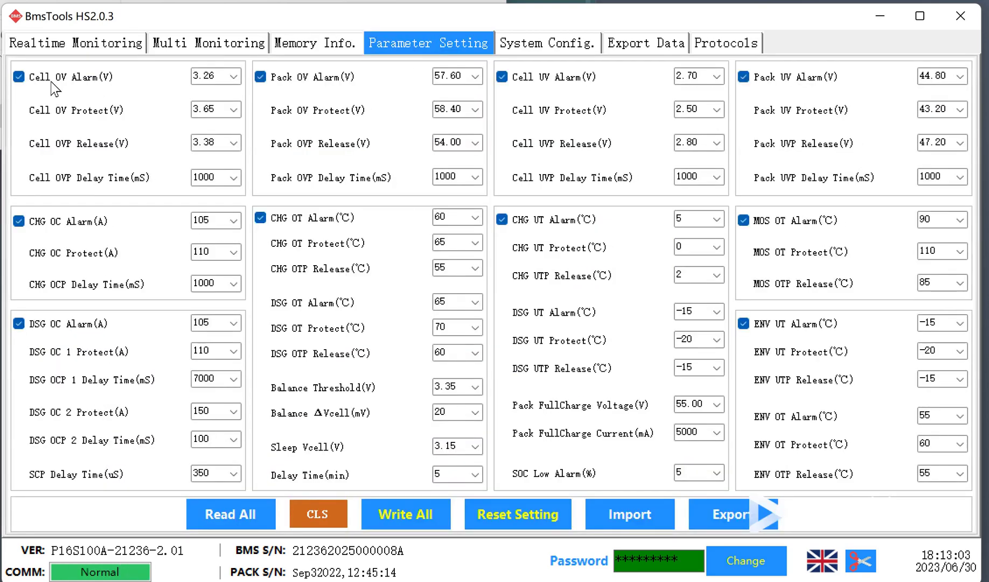
click(19, 77)
click(416, 516)
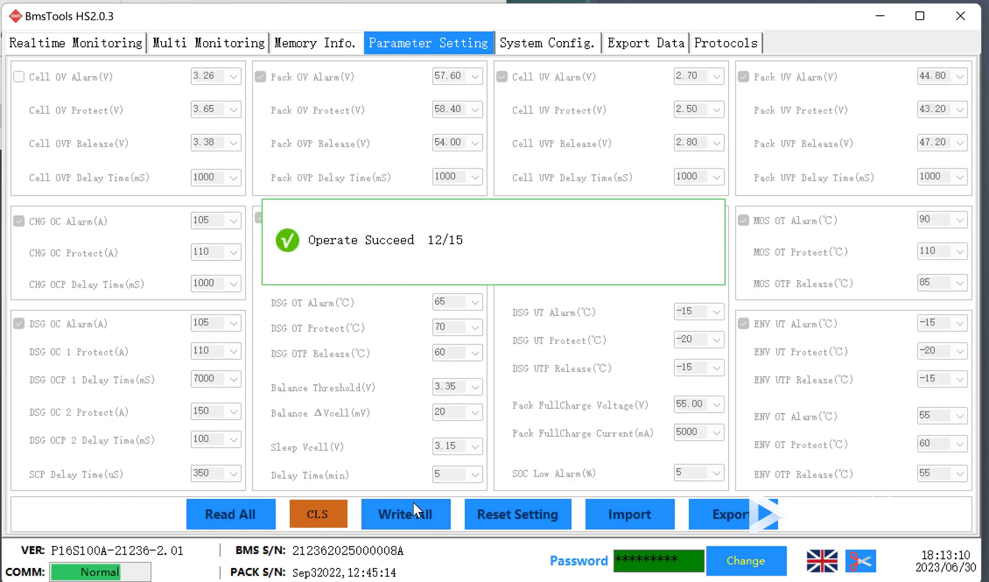
click(241, 509)
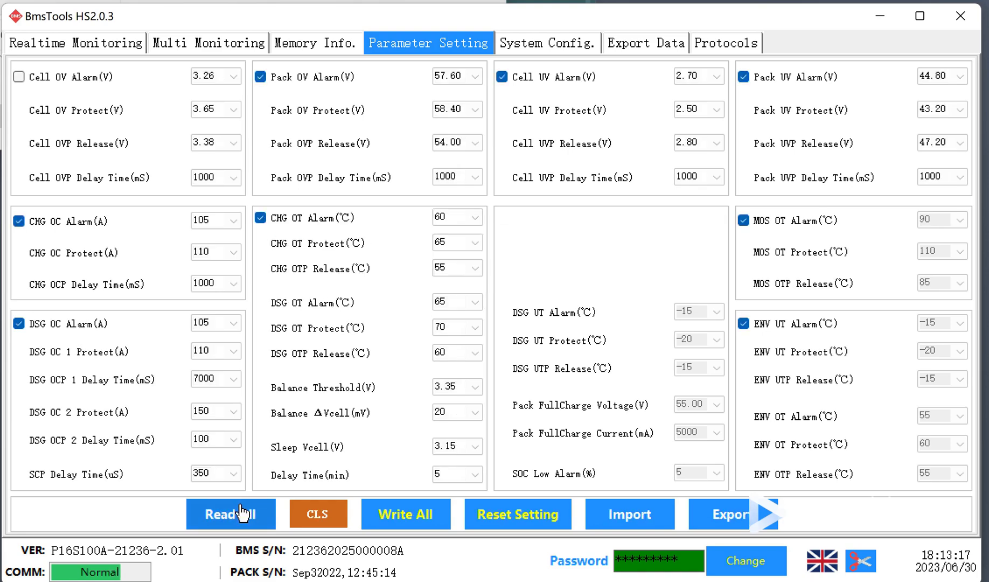
click(63, 44)
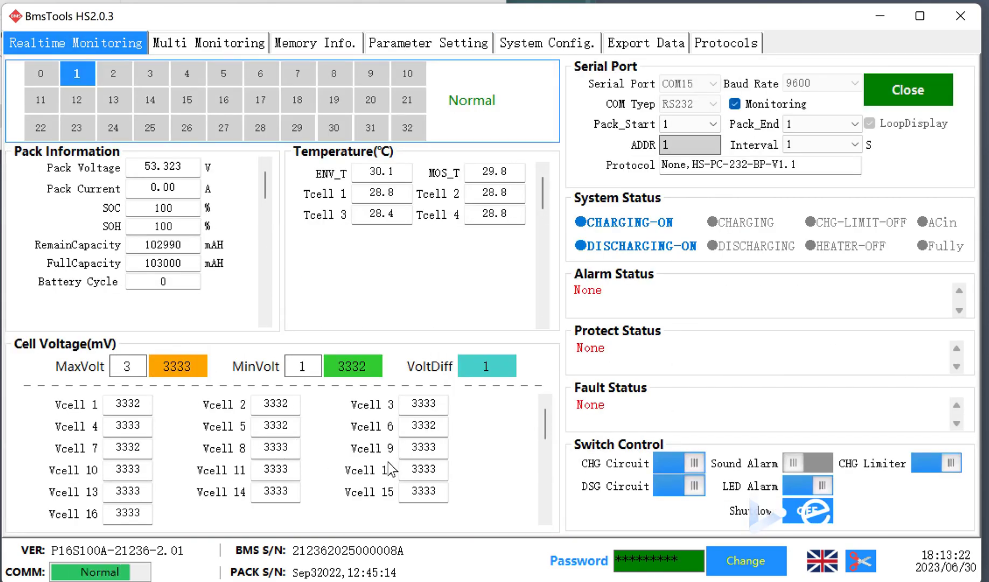
click(447, 46)
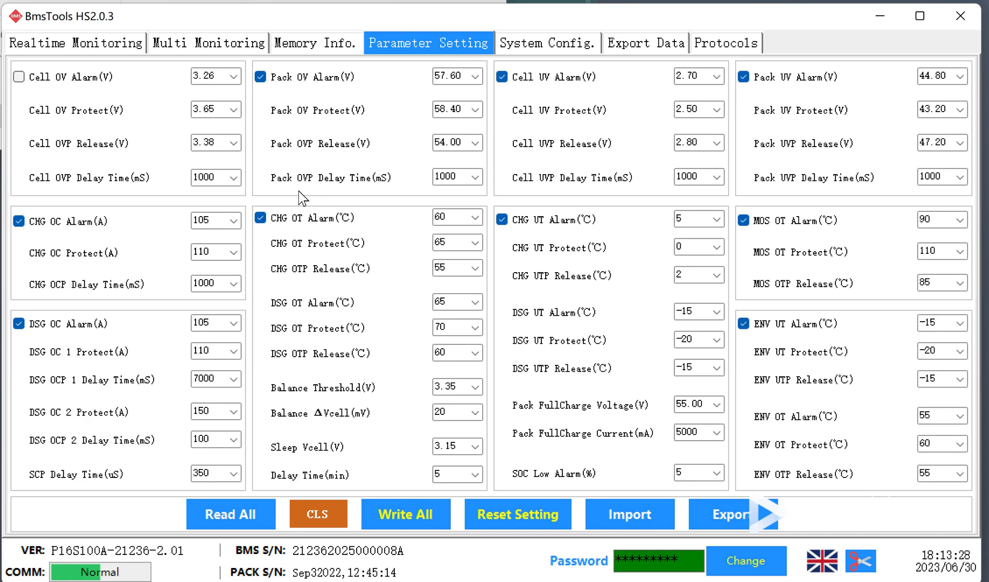